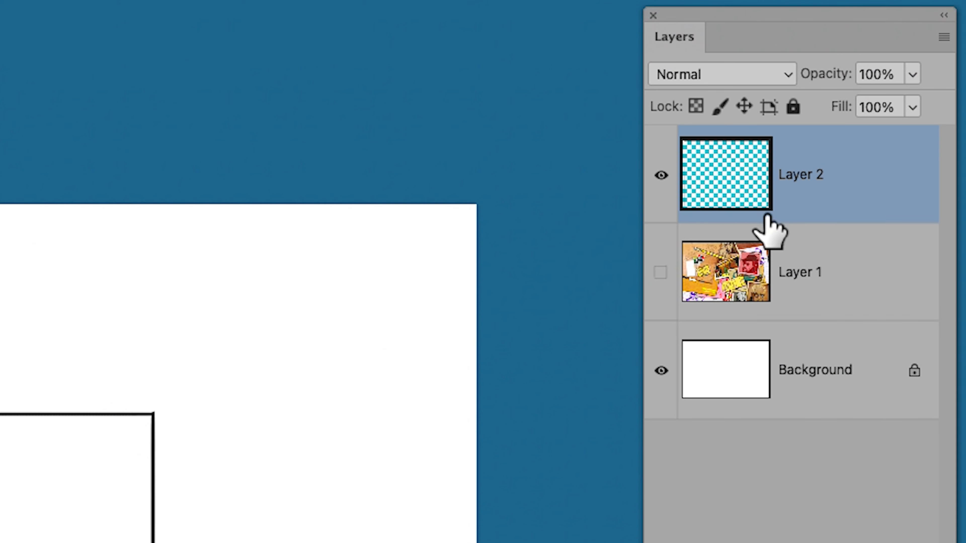
Duplicate the hand-drawn frame layer as Layer 2 copy and start Free Transform on it
key("super+j")
key("super+t")
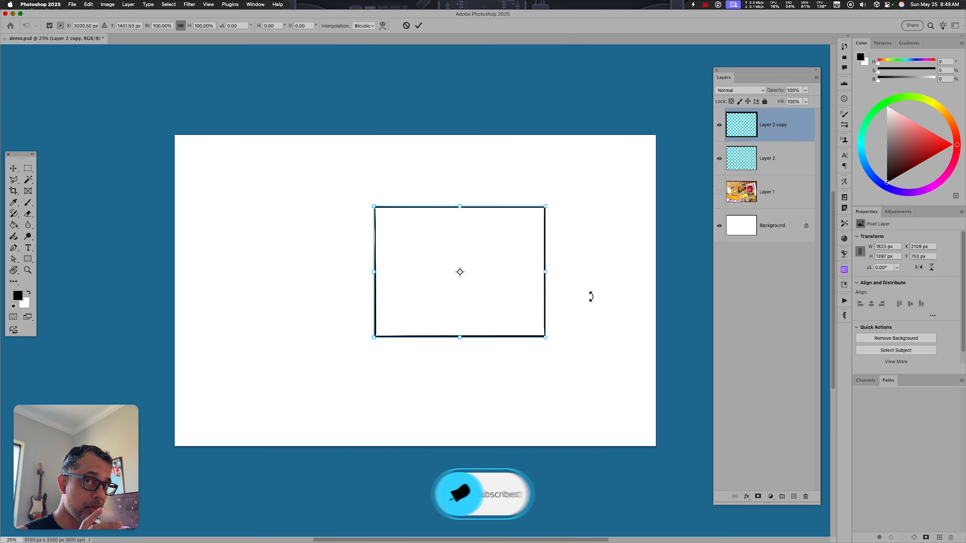
Scale the copy inward to form an inner rectangle, then add an empty Layer 3 above Layer 1
left_click_drag(545, 337, 534, 328)
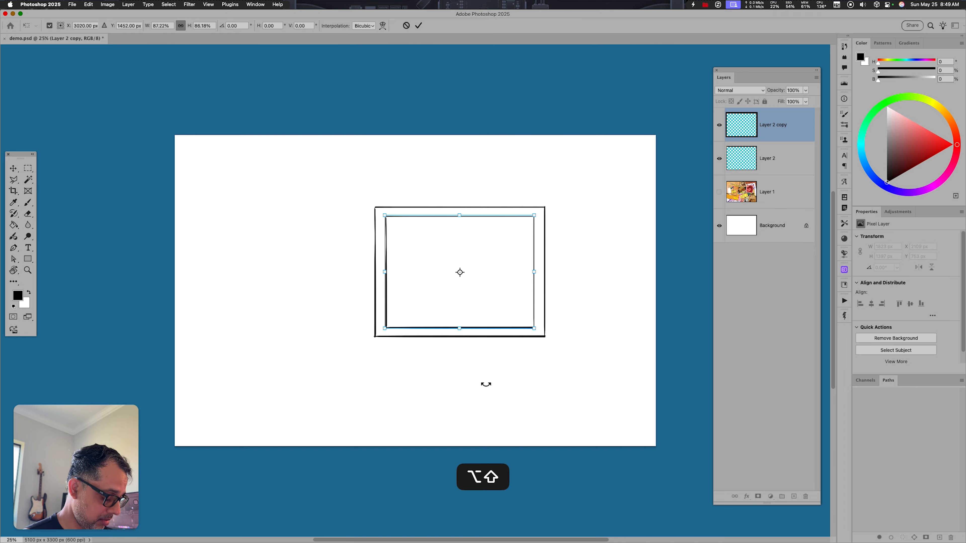
key("Return")
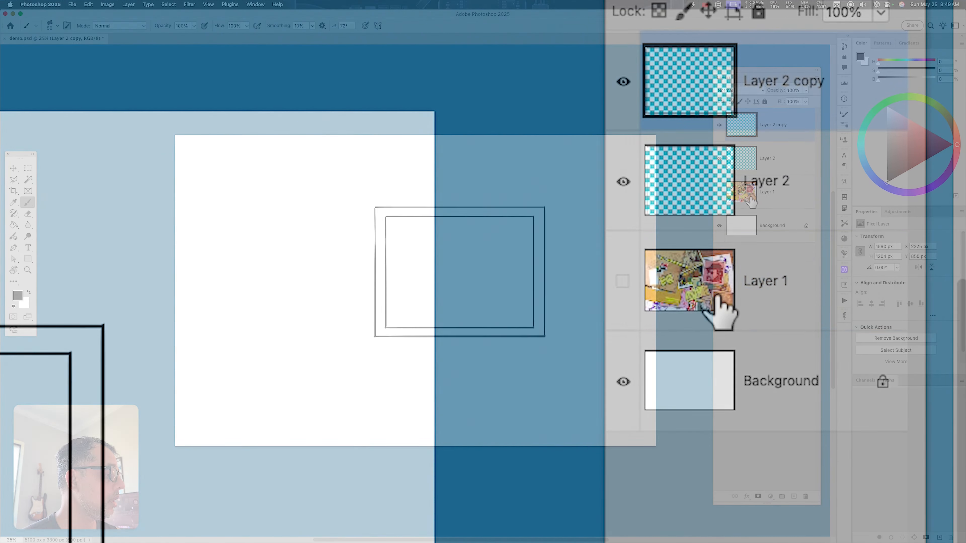
left_click_drag(748, 193, 746, 202)
key("super+alt+shift+n")
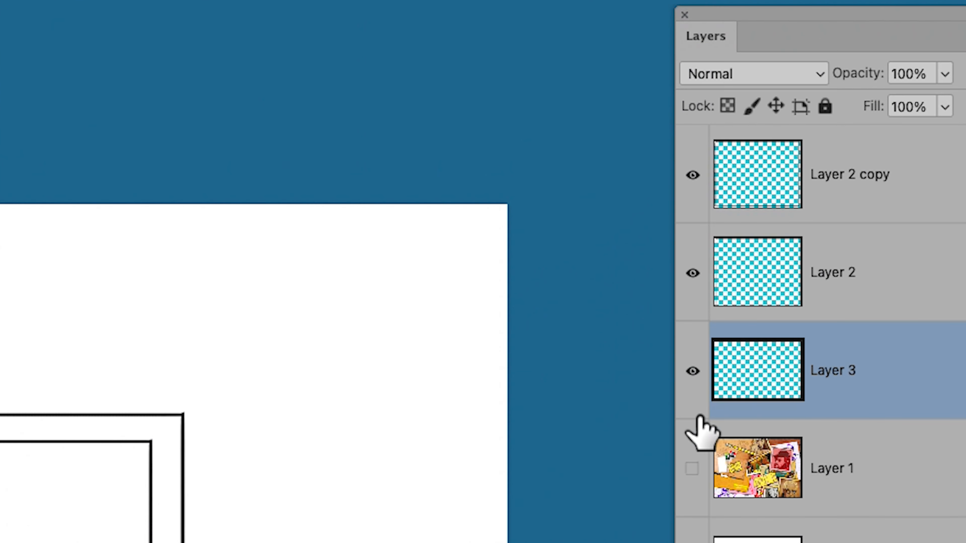
Select the white canvas area outside the frame with the Magic Wand
left_click_drag(63, 175, 199, 172)
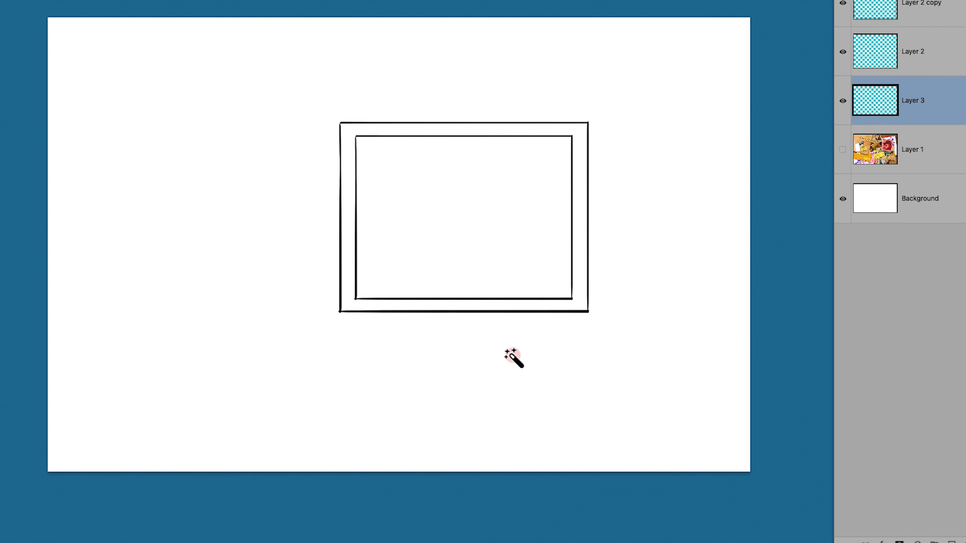
left_click(508, 378)
left_click(254, 5)
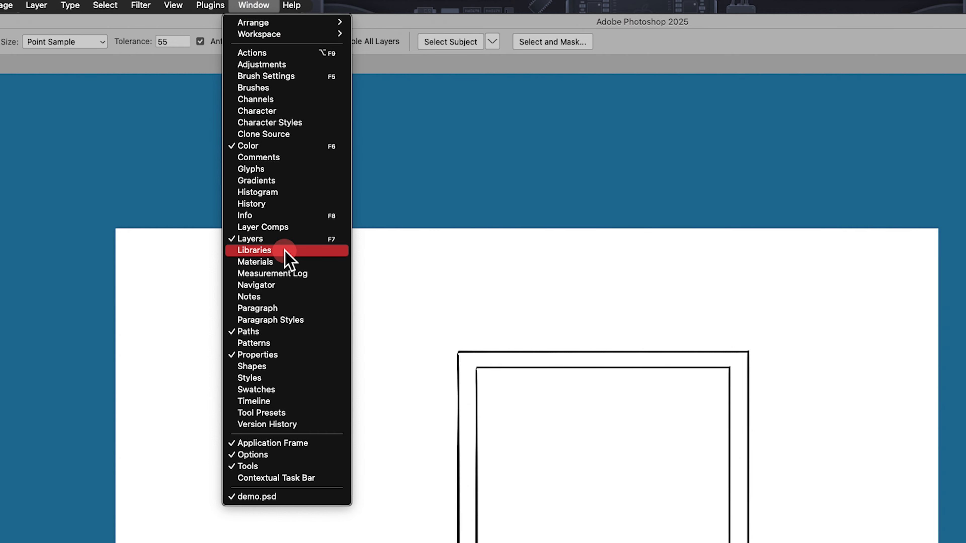
Show the Libraries panel beside the canvas and save the frame layers as graphic 'Layer 2 copy'
left_click(285, 251)
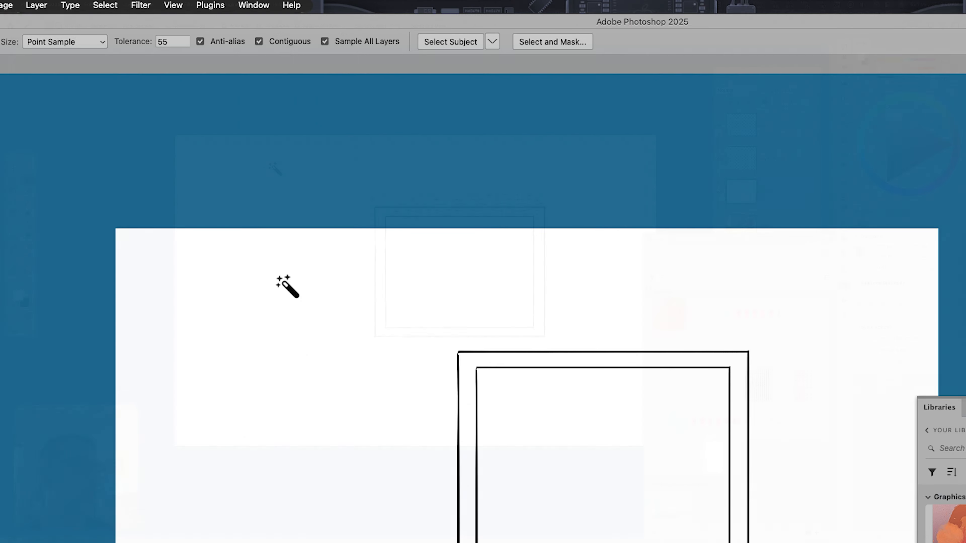
left_click_drag(729, 243, 733, 266)
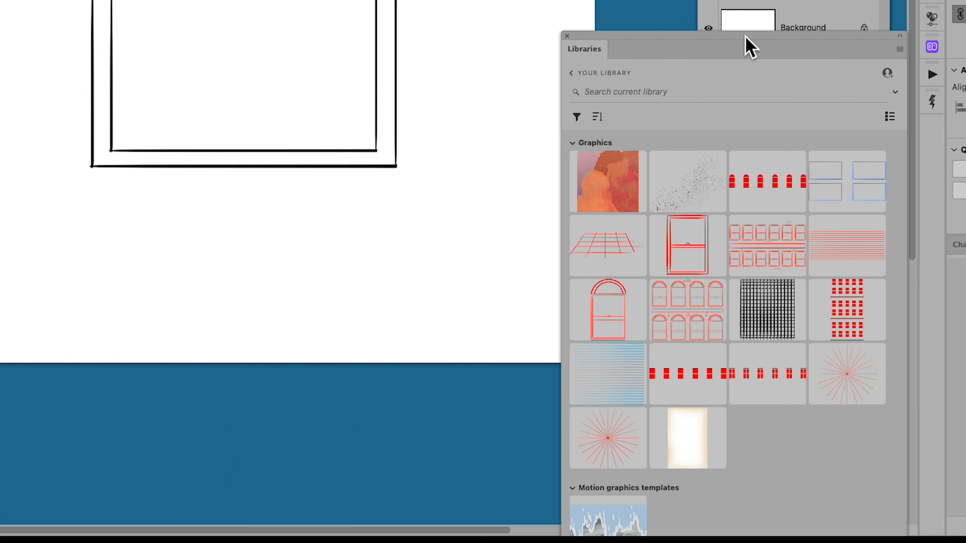
left_click_drag(772, 158, 741, 381)
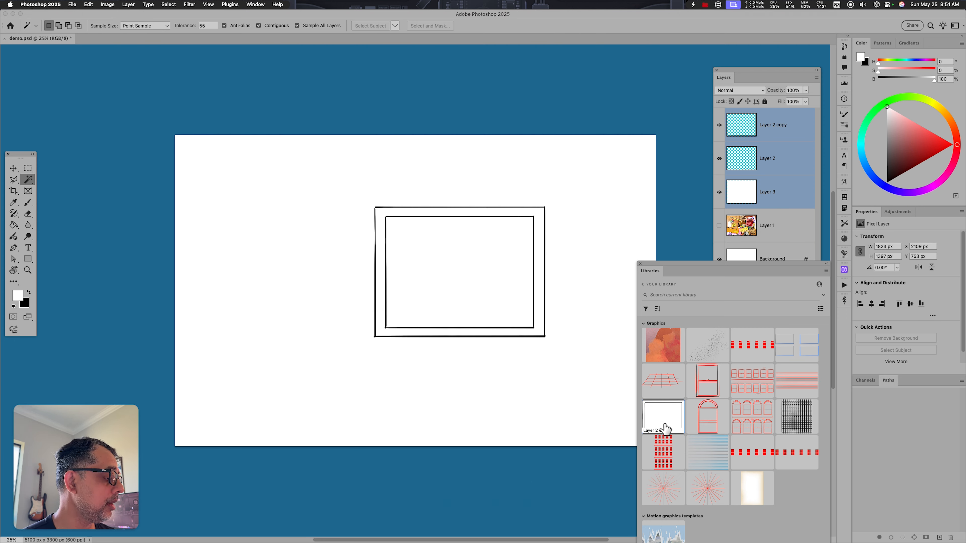
Place the library frame at upper left, rotated about 83° and enlarged to 129%
left_click_drag(663, 416, 375, 335)
left_click_drag(652, 273, 852, 322)
left_click_drag(466, 268, 427, 389)
left_click_drag(431, 242, 453, 219)
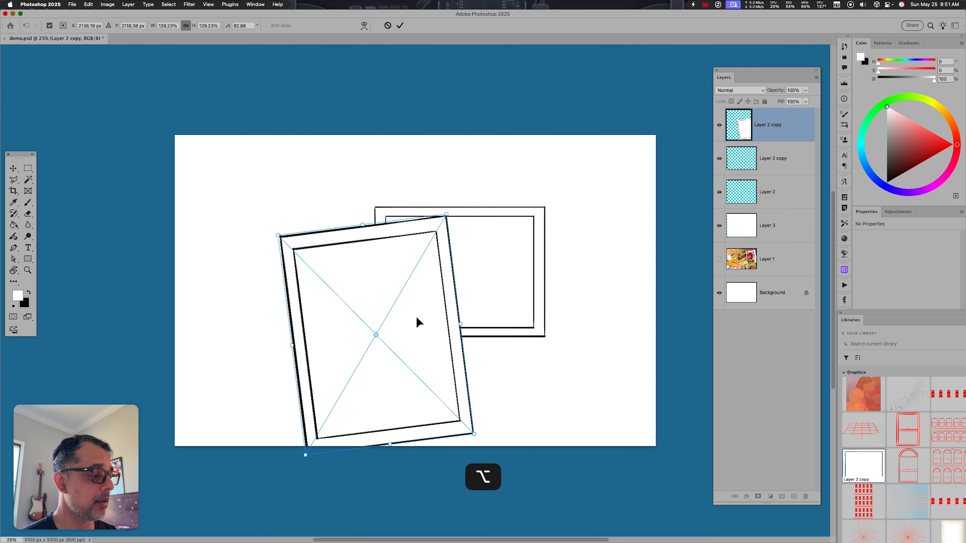
left_click_drag(416, 317, 394, 261)
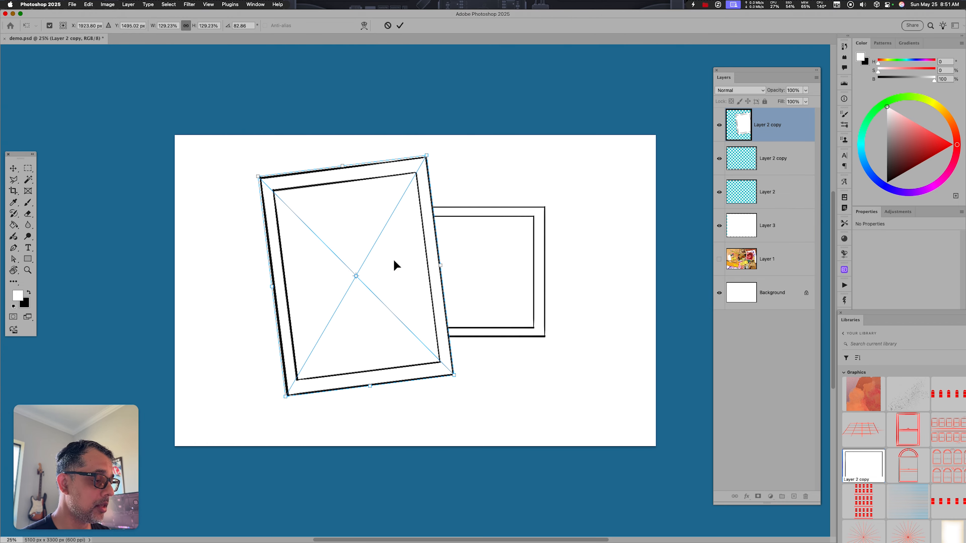
key("Return")
Place a second, smaller rotated copy of the frame at lower right
left_click_drag(863, 465, 548, 323)
left_click_drag(633, 257, 597, 287)
left_click_drag(611, 268, 621, 377)
key("Return")
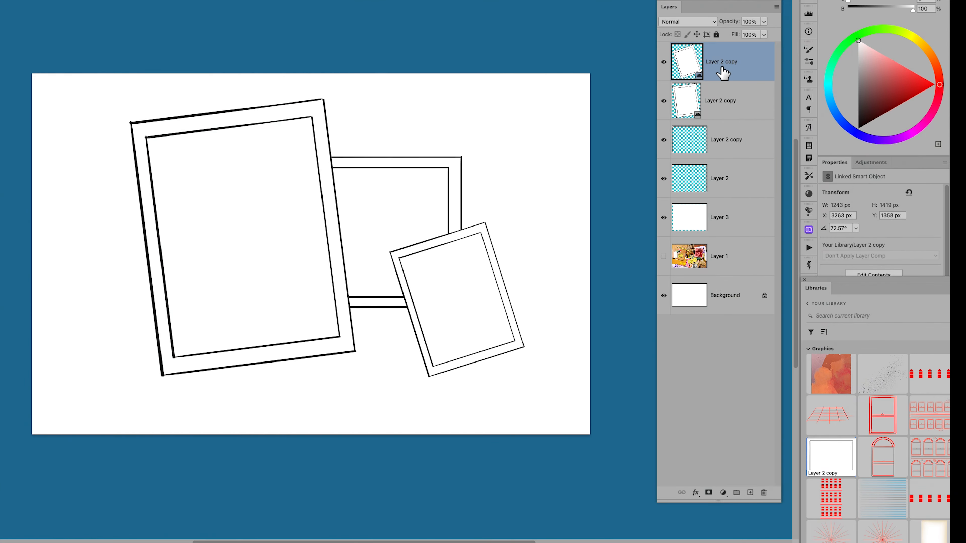
left_click(696, 492)
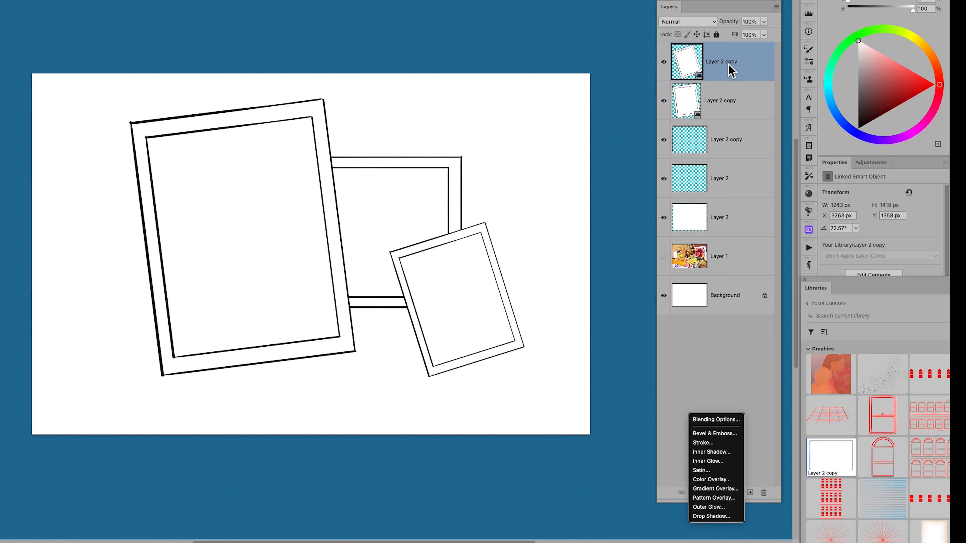
Give the small frame a drop shadow: 21% opacity, 155°, 12 px distance, 8 px size
left_click(717, 517)
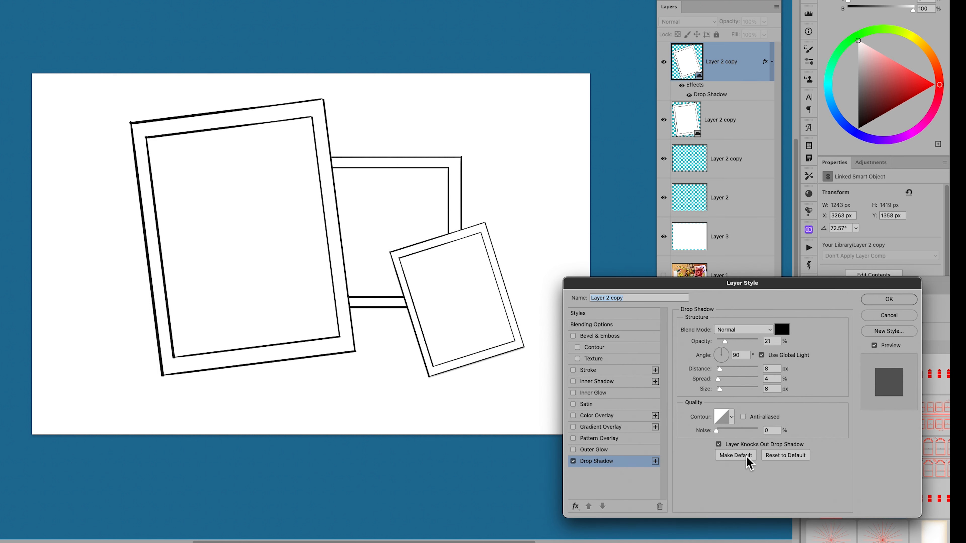
left_click_drag(401, 382, 406, 378)
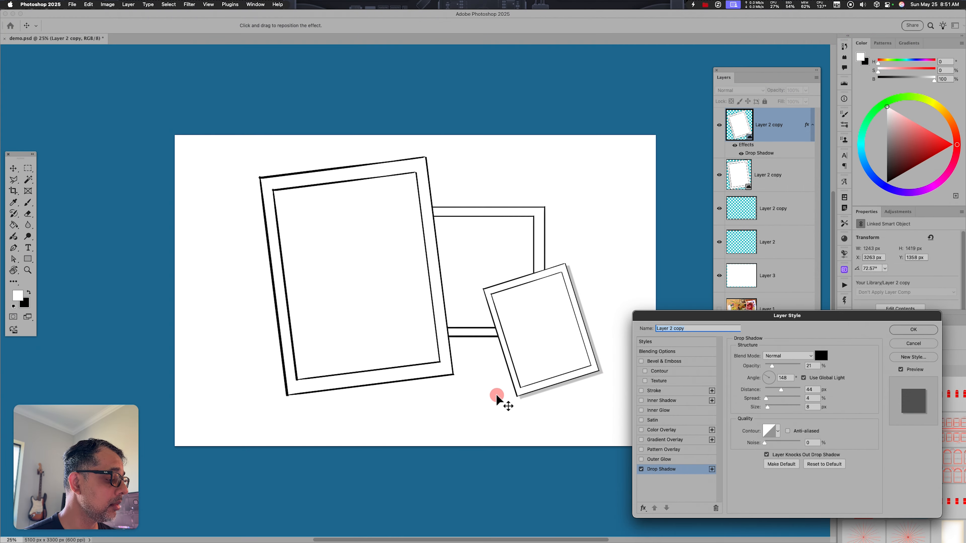
left_click_drag(496, 396, 494, 396)
left_click(914, 330)
right_click(779, 173)
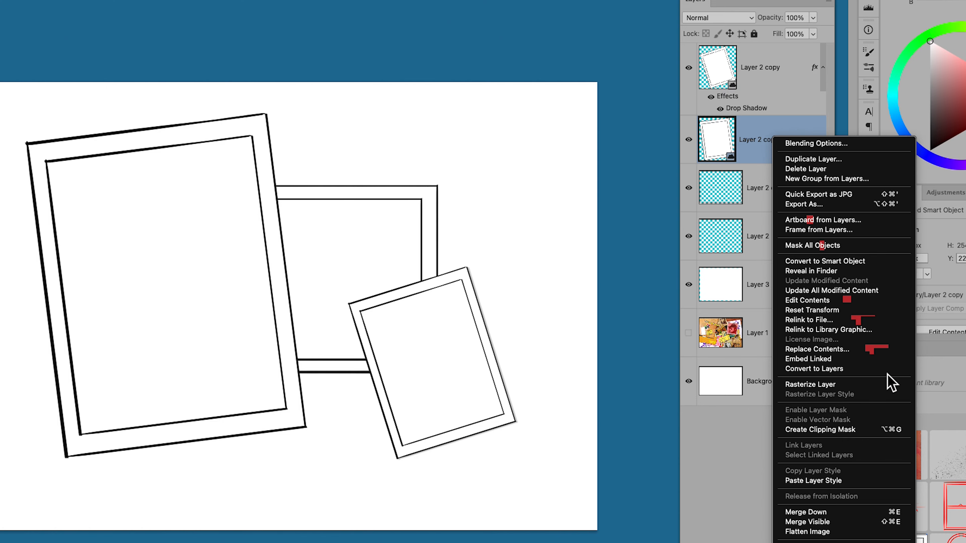
Paste the drop shadow style onto the large frame and open the pop-art portrait document
left_click(865, 412)
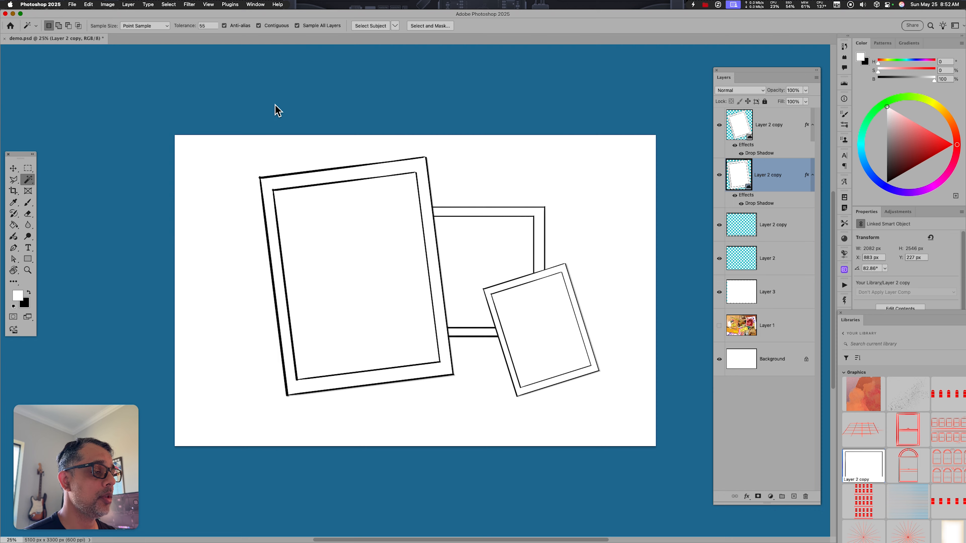
left_click(575, 199)
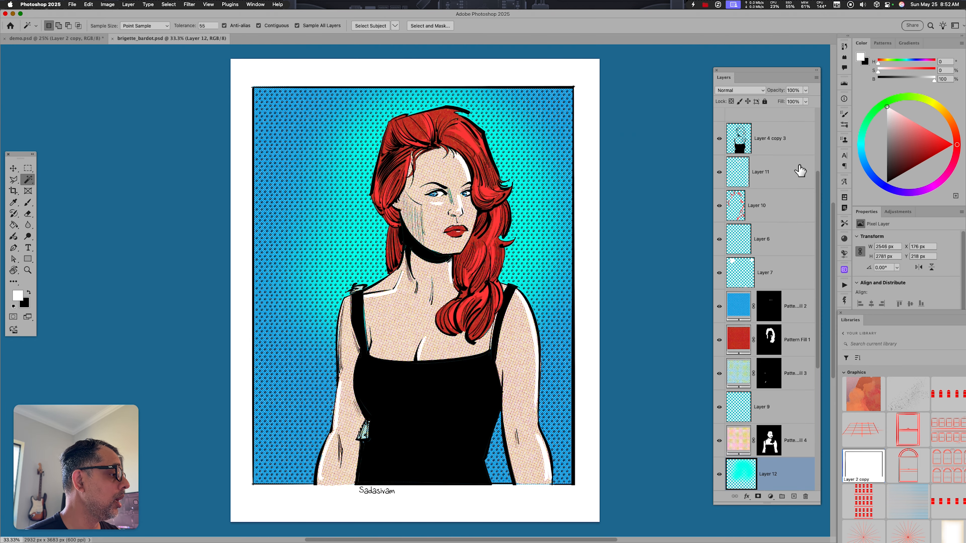
Stamp the visible portrait layers into a new layer, then select all and copy it
left_click(786, 133)
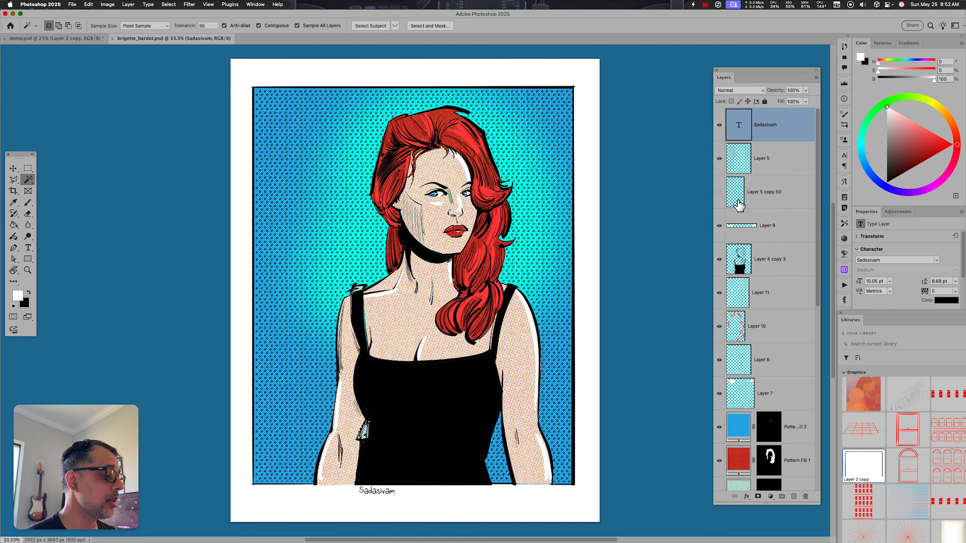
key("super+alt+shift+e")
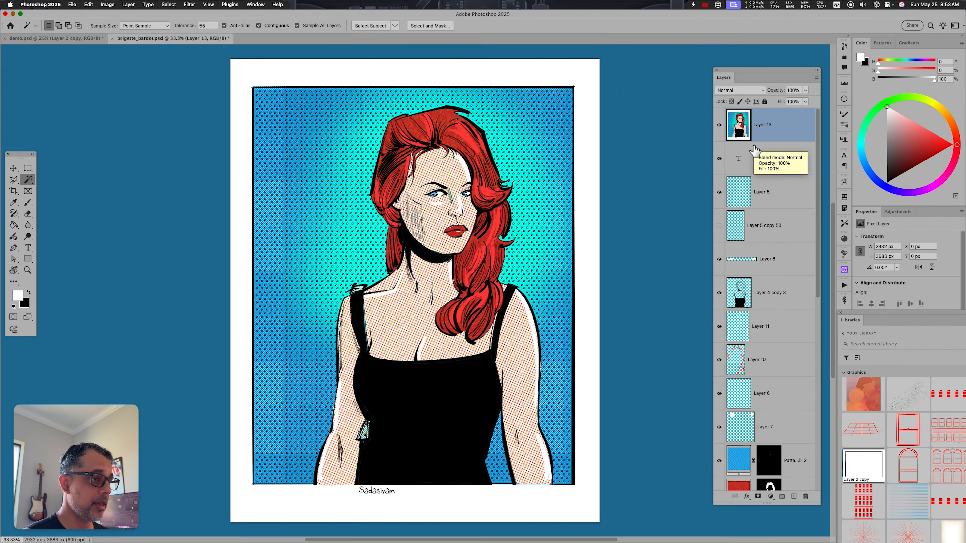
key("super+a")
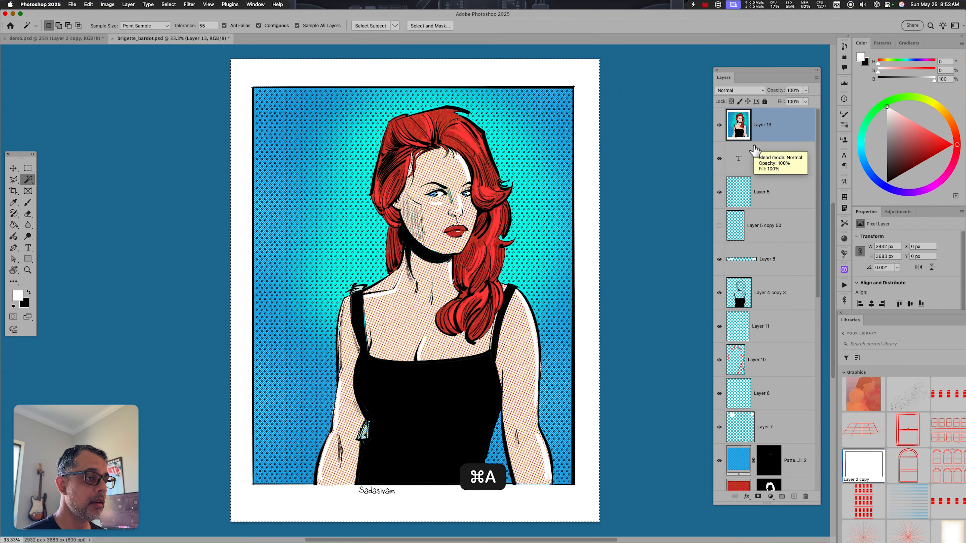
key("super+c")
In demo.psd, paste the portrait into the large frame's opening as masked Layer 4
left_click(57, 38)
left_click(358, 266)
key("super+alt+shift+v")
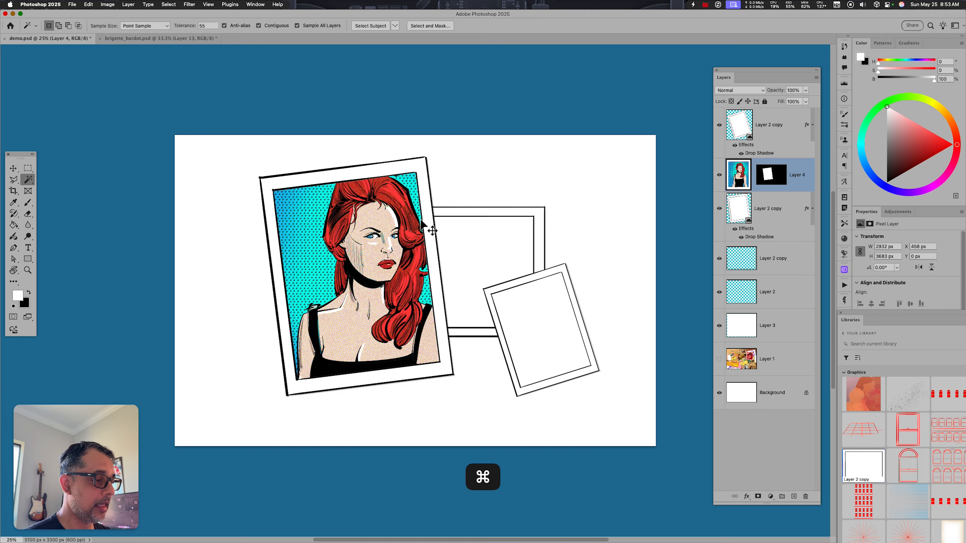
Rotate the portrait about -5.78° and shift it left and down to fill the frame
key("super+t")
left_click_drag(498, 128, 482, 114)
mouse_move(422, 230)
left_mouse_down()
mouse_move(406, 239)
mouse_move(412, 246)
left_mouse_up()
key("Return")
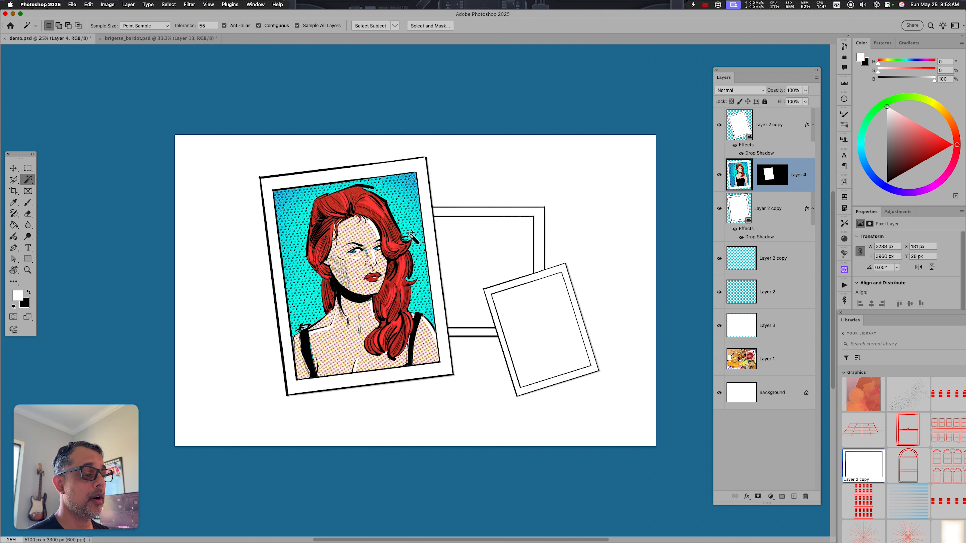
left_click(780, 194, "shift")
Group Layer 4 with Layer 2 copy and rename the group with the portrait subject's name
key("super+g")
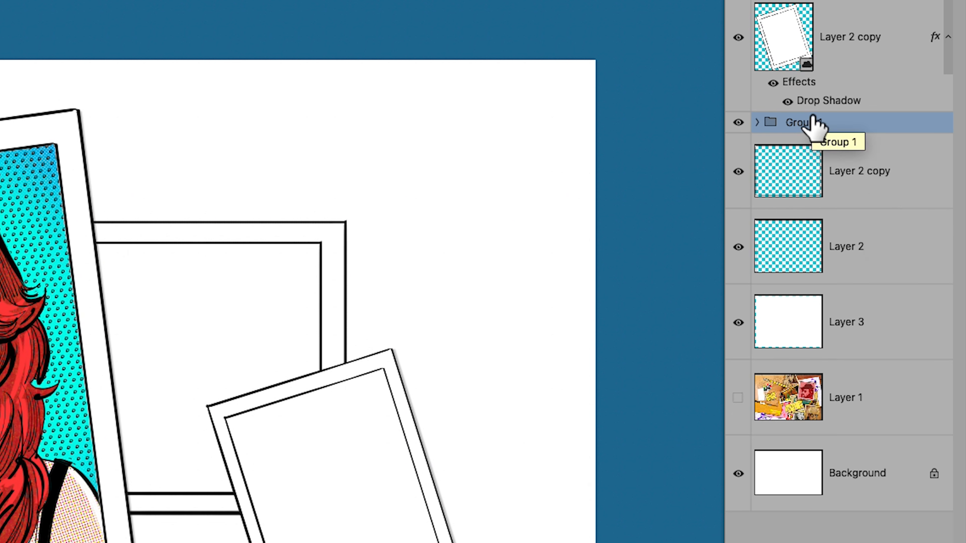
left_click(748, 163)
double_click(803, 123)
type("brigette")
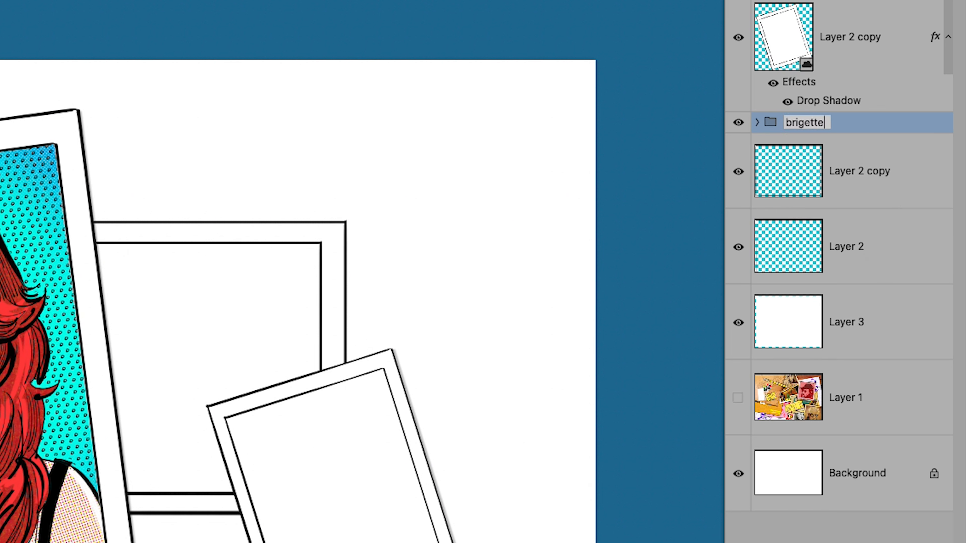
key("Return")
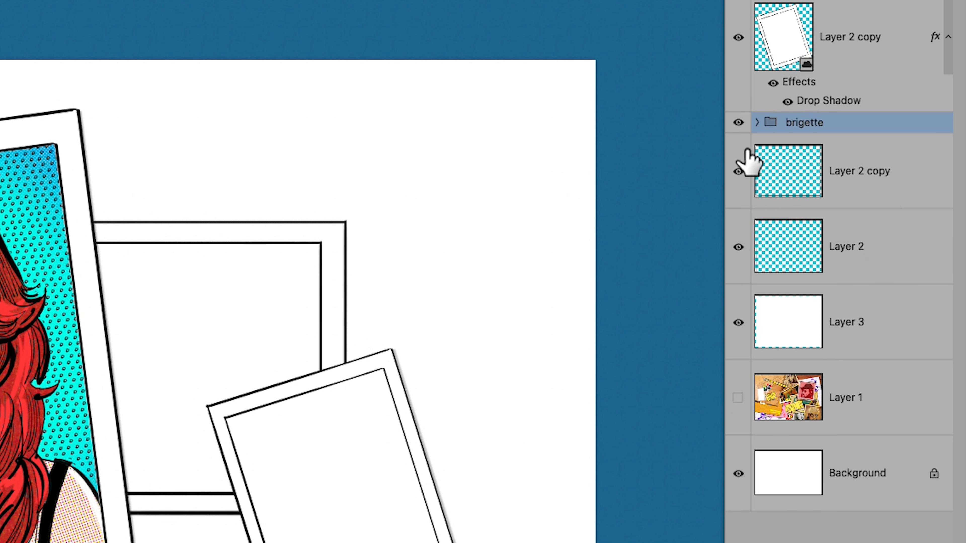